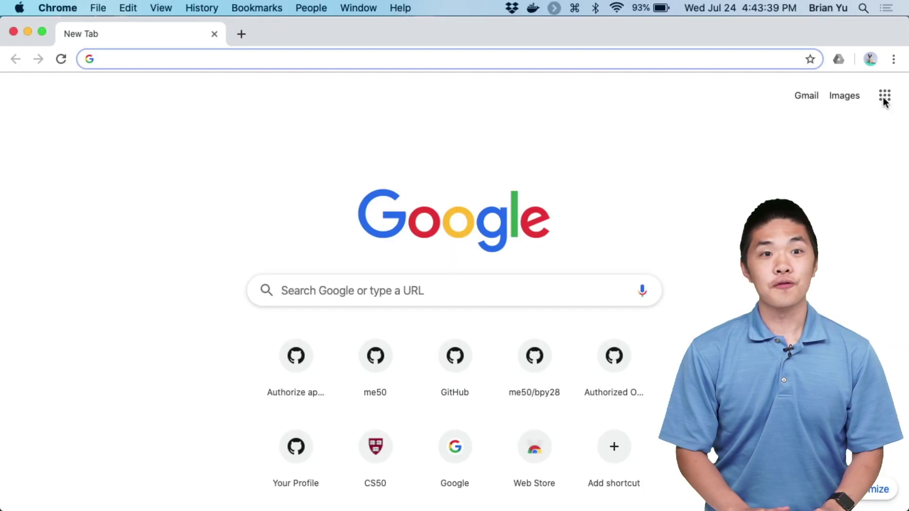
- Load submit.cs50.io and authorize CS50 Submit to access the GitHub account
{"action": "type", "text": "su"}
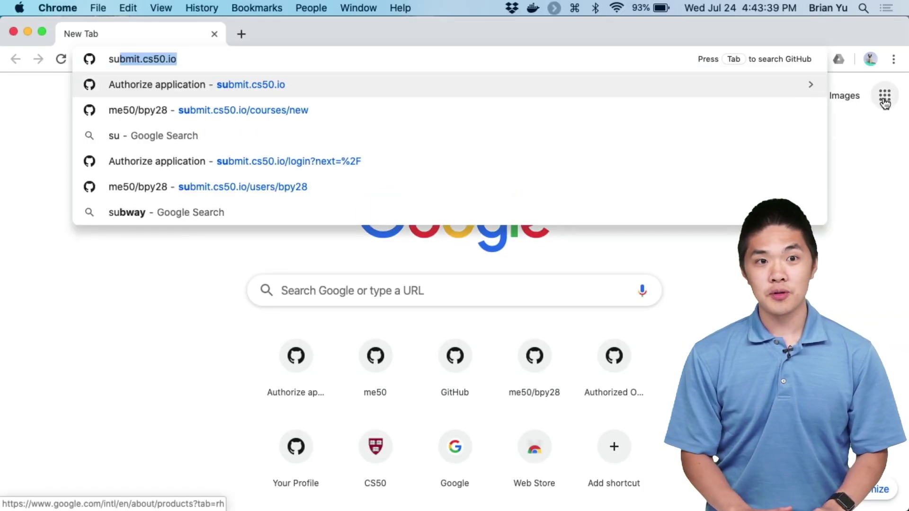
{"action": "key", "text": "Return"}
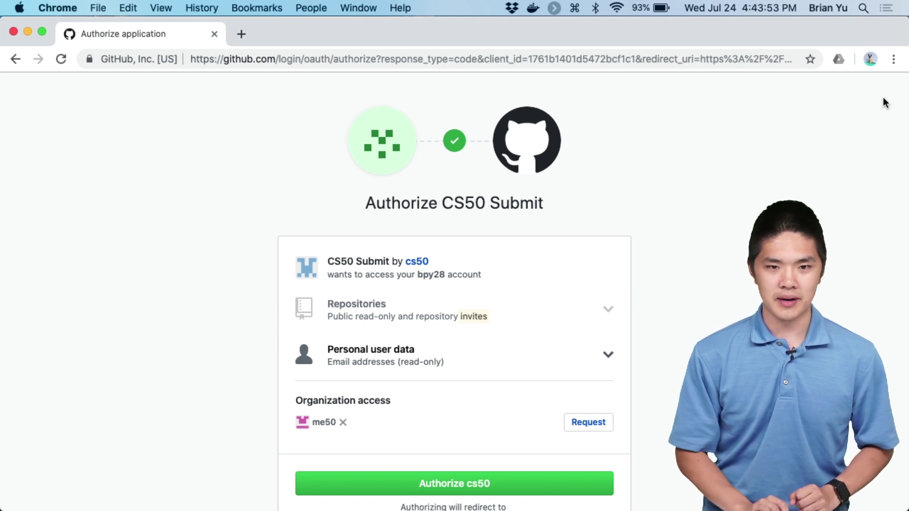
{"action": "left_click", "coordinate": [451, 488]}
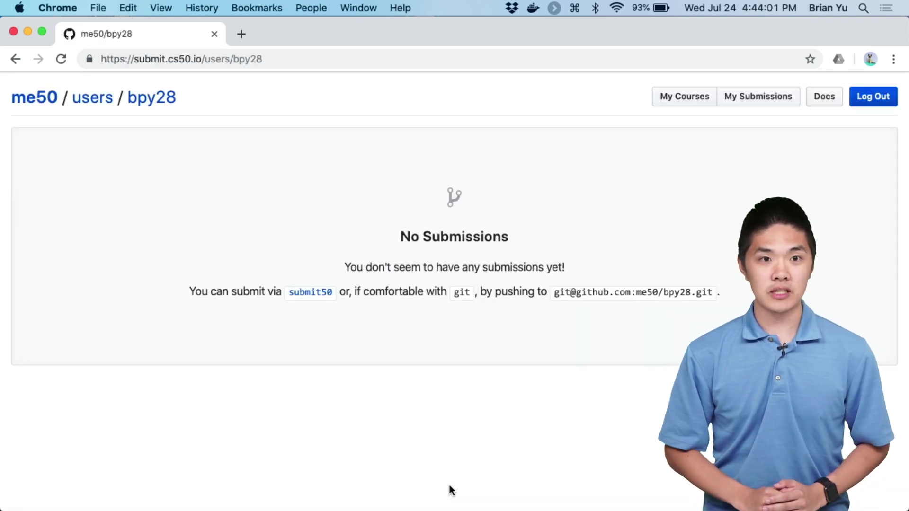
- Go to submit.cs50.io/courses/new and create a course named 'My CS50 AP course'
{"action": "key", "text": "super+l"}
{"action": "key", "text": "Right"}
{"action": "key", "text": "alt+BackSpace"}
{"action": "key", "text": "alt+BackSpace"}
{"action": "type", "text": "courses/new"}
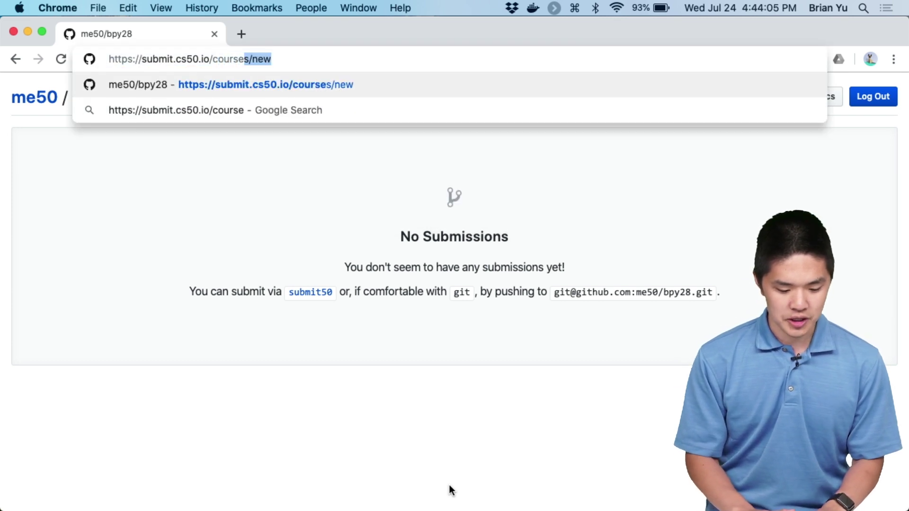
{"action": "key", "text": "Return"}
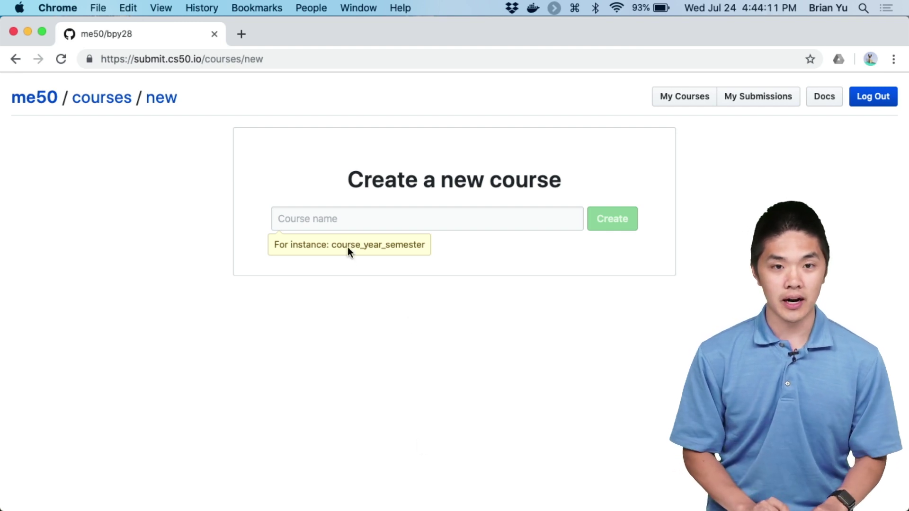
{"action": "left_click", "coordinate": [307, 223]}
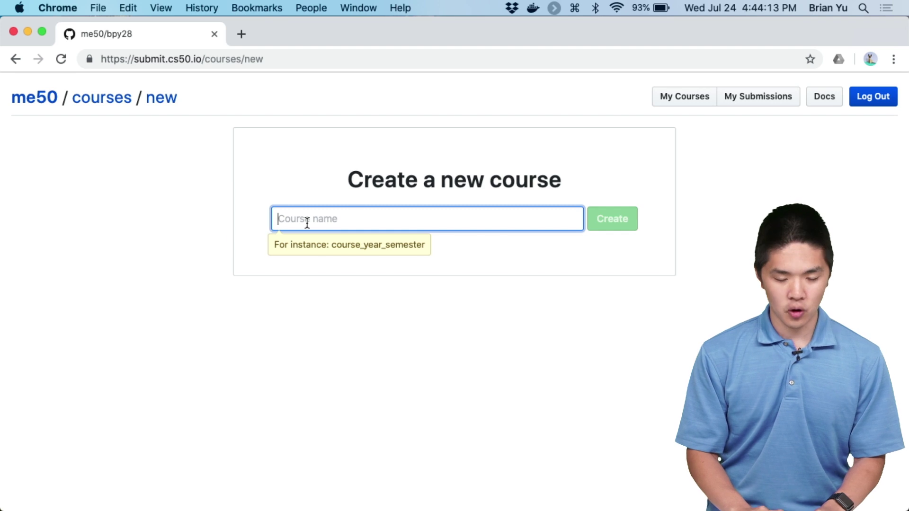
{"action": "type", "text": "My CS50 AP course"}
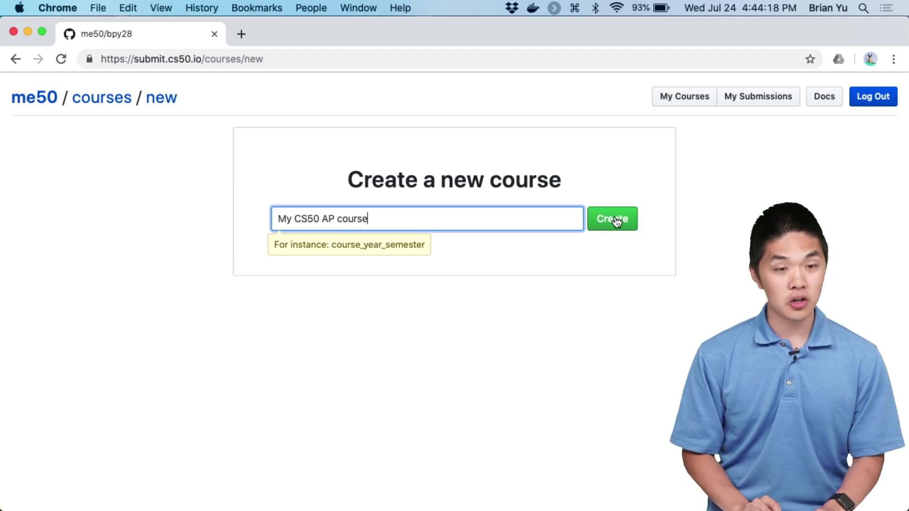
{"action": "left_click", "coordinate": [615, 219]}
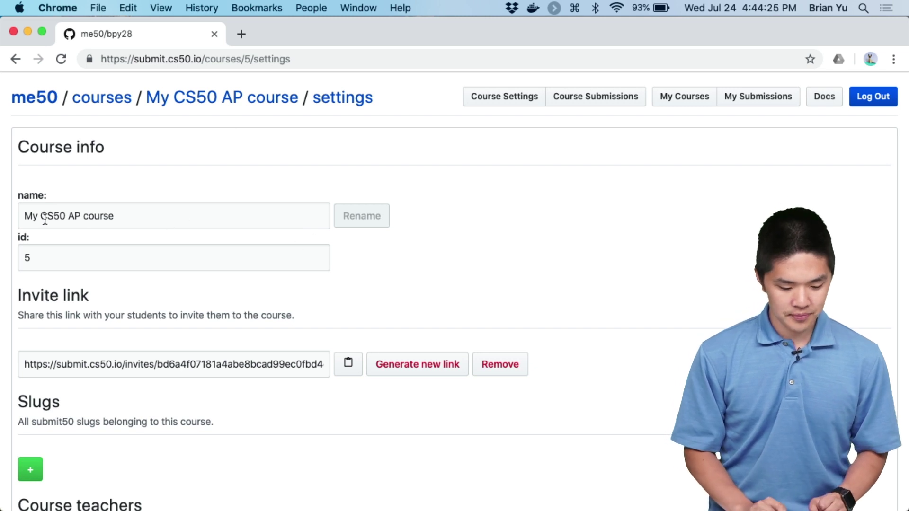
- Copy the course's student invite link and switch to the student's browser window
{"action": "scroll", "coordinate": [191, 220], "scroll_direction": "down", "scroll_amount": 1}
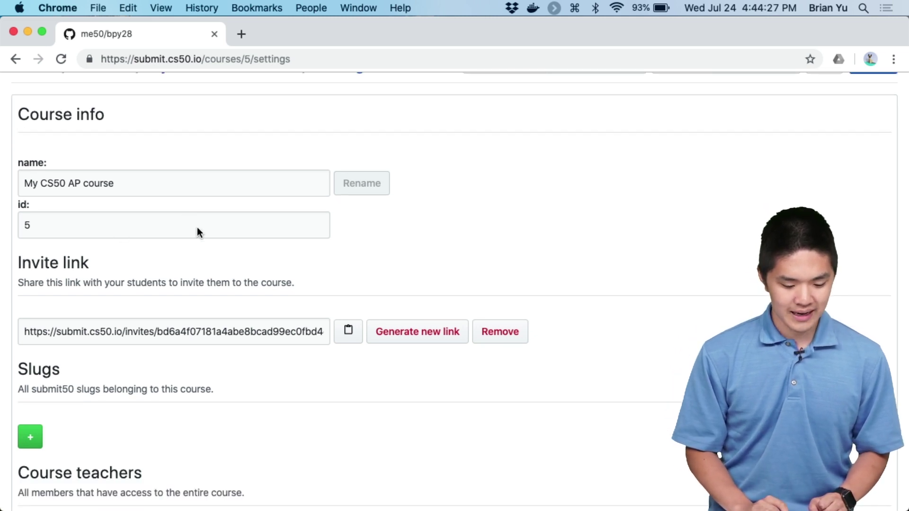
{"action": "scroll", "coordinate": [197, 230], "scroll_direction": "down", "scroll_amount": 3}
{"action": "left_click", "coordinate": [190, 255]}
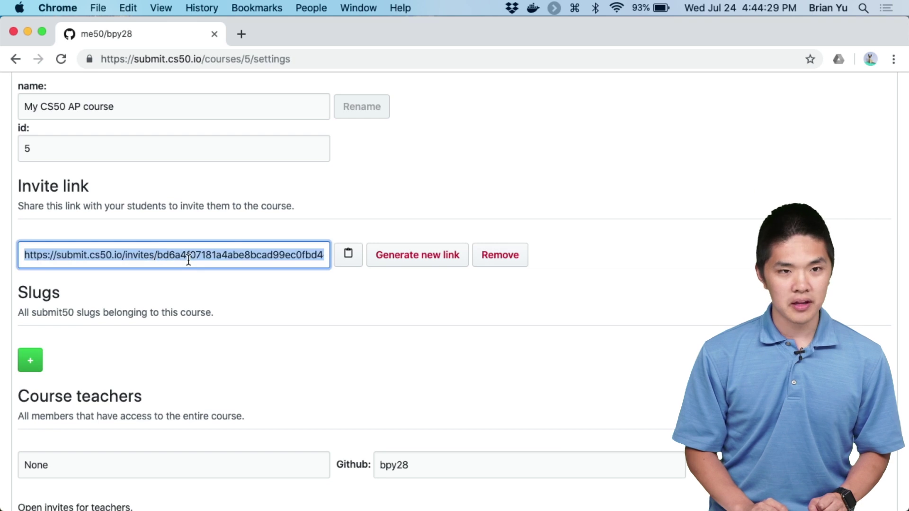
{"action": "left_click", "coordinate": [258, 294]}
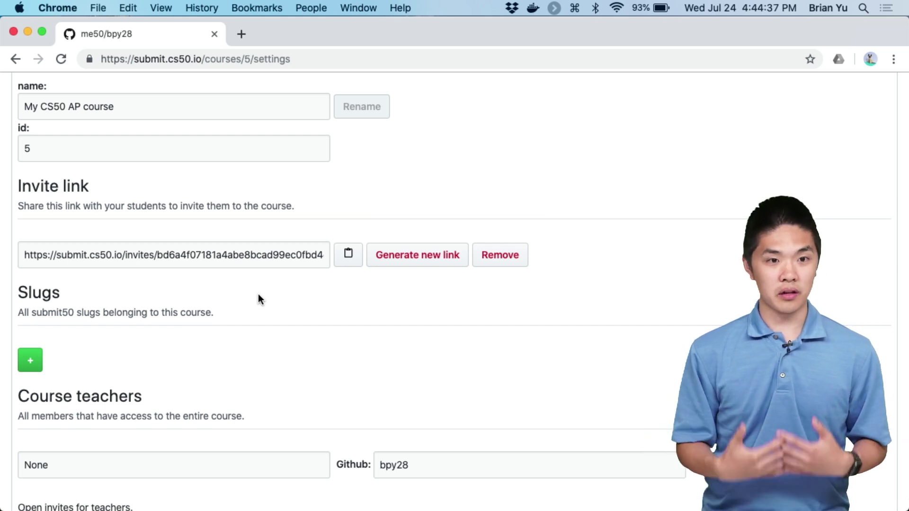
{"action": "left_click", "coordinate": [270, 261]}
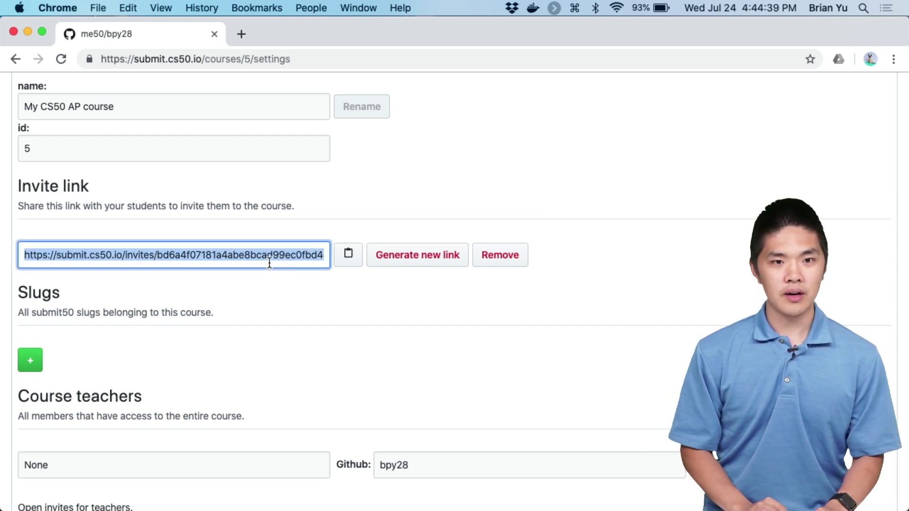
{"action": "left_click", "coordinate": [329, 308]}
{"action": "key", "text": "ctrl+Right"}
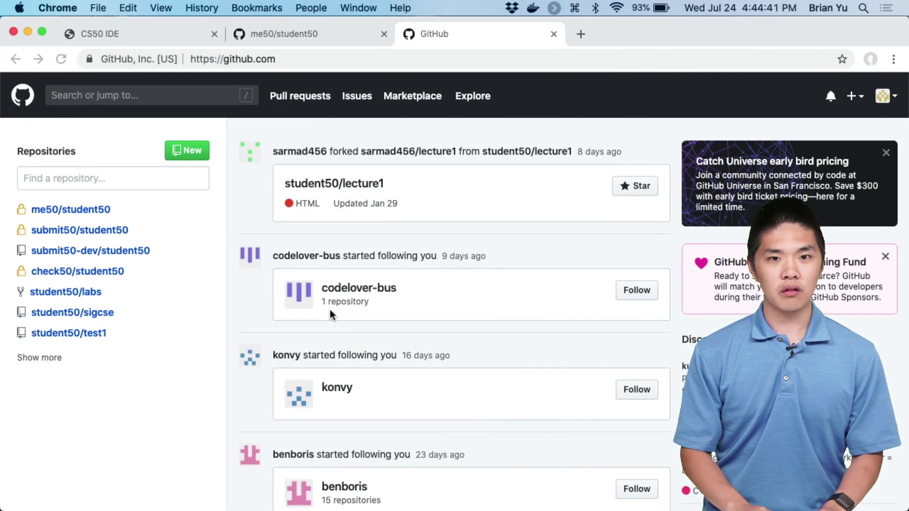
- Open the invite link in a new tab and join the course, accepting that teachers see submissions
{"action": "key", "text": "super+w"}
{"action": "key", "text": "super+t"}
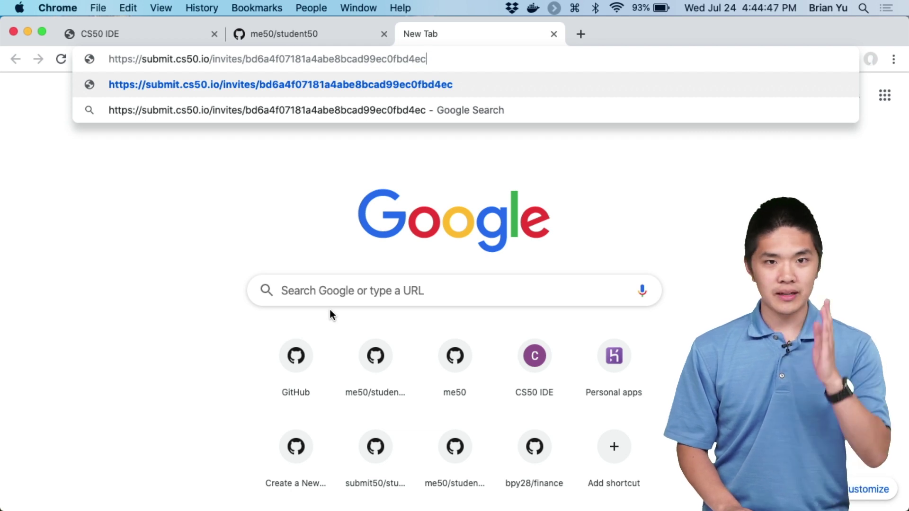
{"action": "key", "text": "Return"}
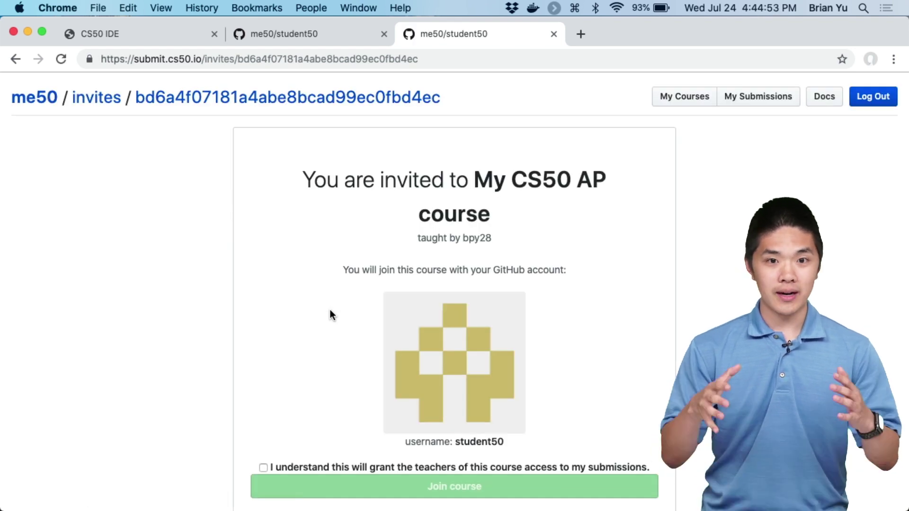
{"action": "scroll", "coordinate": [330, 311], "scroll_direction": "down", "scroll_amount": 1}
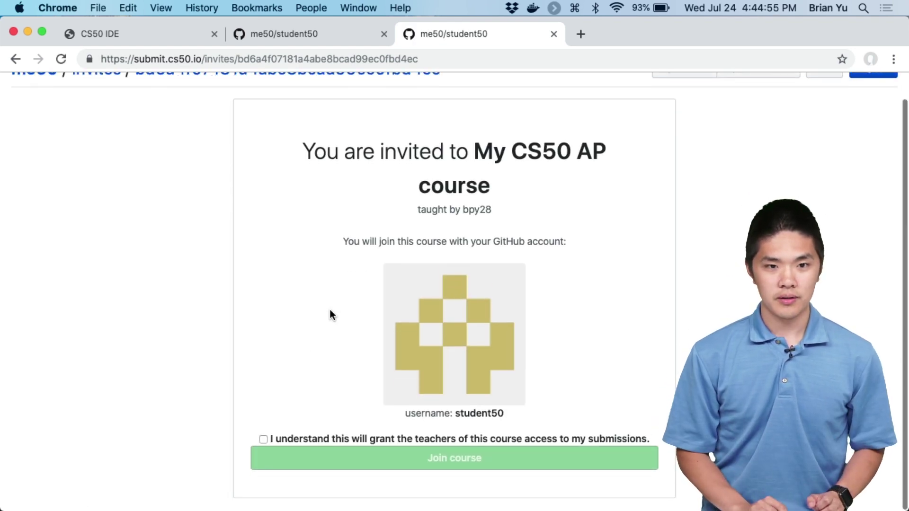
{"action": "left_click", "coordinate": [263, 441]}
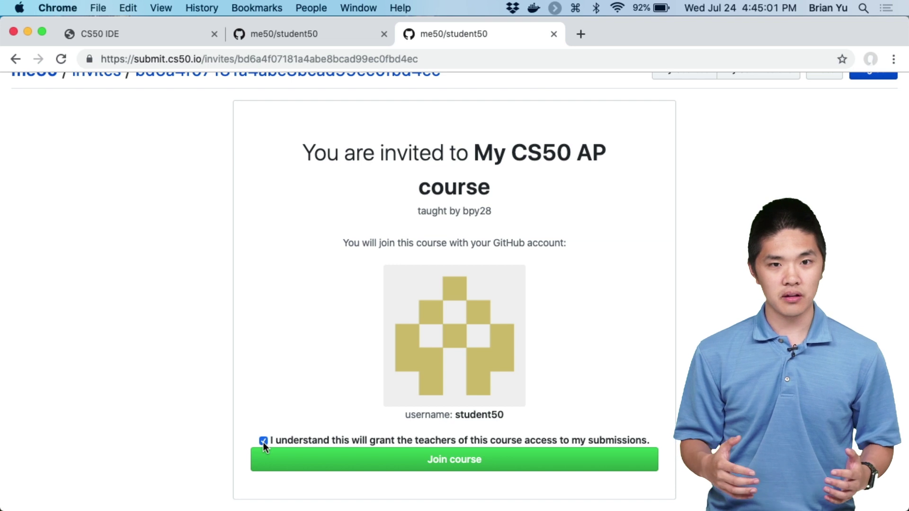
{"action": "left_click", "coordinate": [327, 460]}
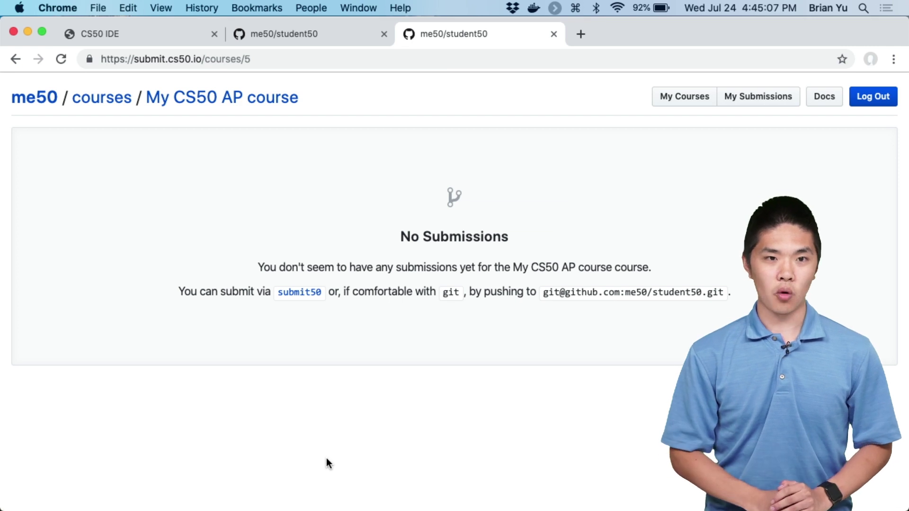
- In the teacher's course settings, add slugs cs50/problems/2019/ap/ and brianyu28/problems/2019/ap/
{"action": "key", "text": "ctrl+Left"}
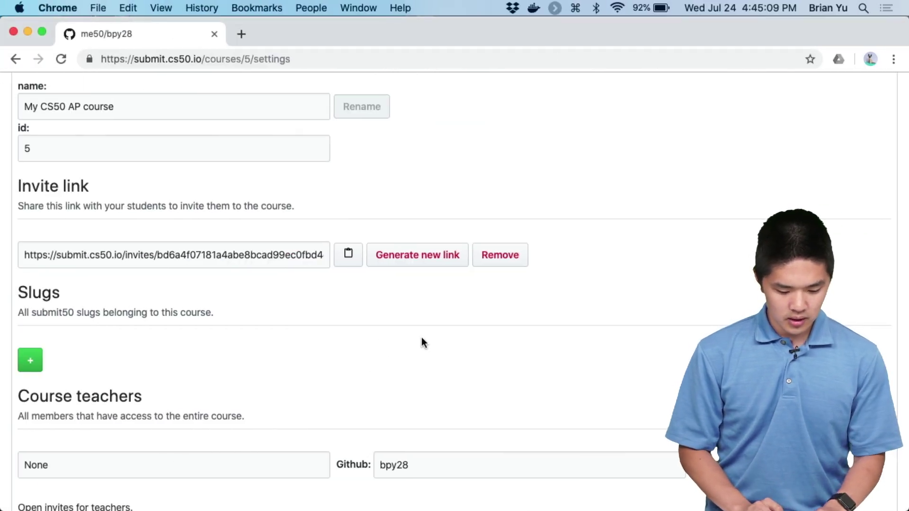
{"action": "scroll", "coordinate": [421, 338], "scroll_direction": "down", "scroll_amount": 3}
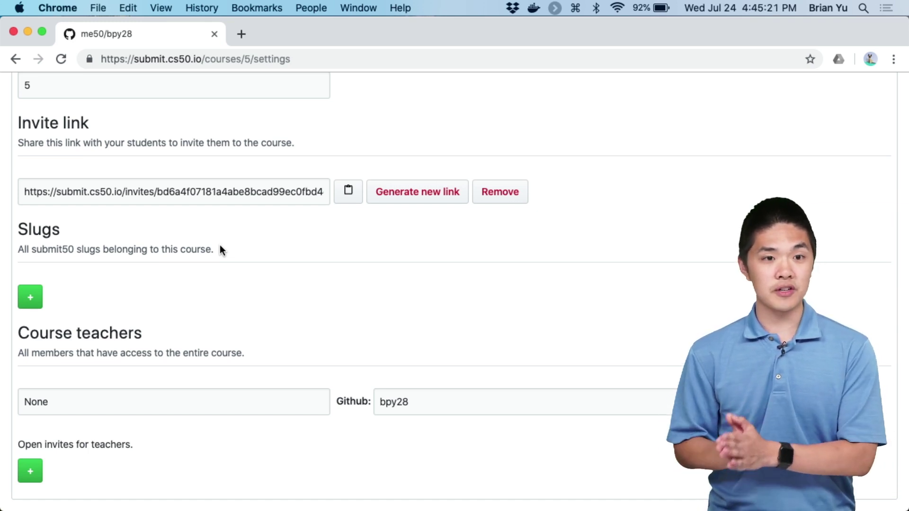
{"action": "left_click", "coordinate": [28, 303]}
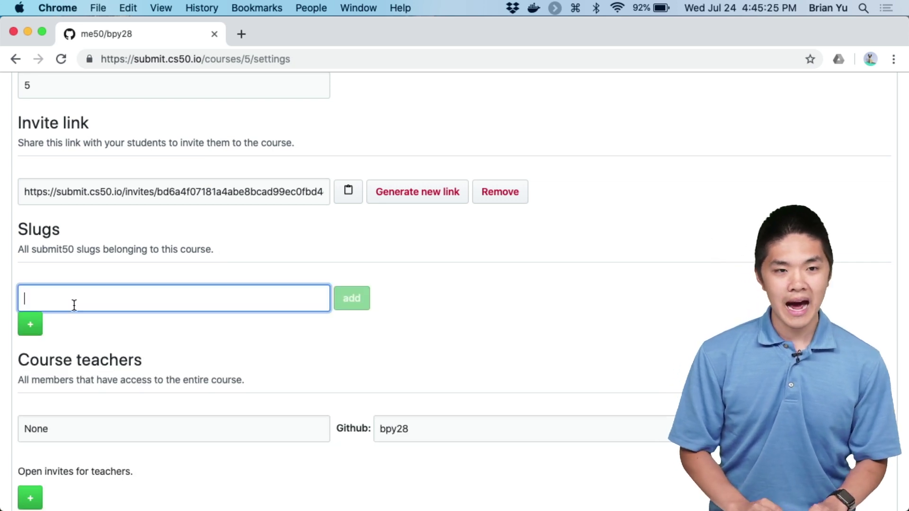
{"action": "type", "text": "cs50/2019"}
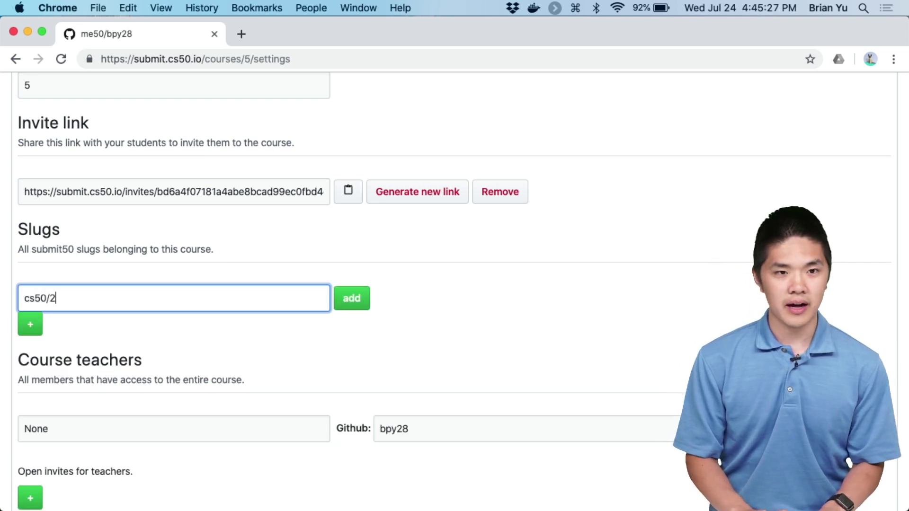
{"action": "key", "text": "BackSpace"}
{"action": "key", "text": "BackSpace"}
{"action": "key", "text": "BackSpace"}
{"action": "key", "text": "BackSpace"}
{"action": "type", "text": "pro"}
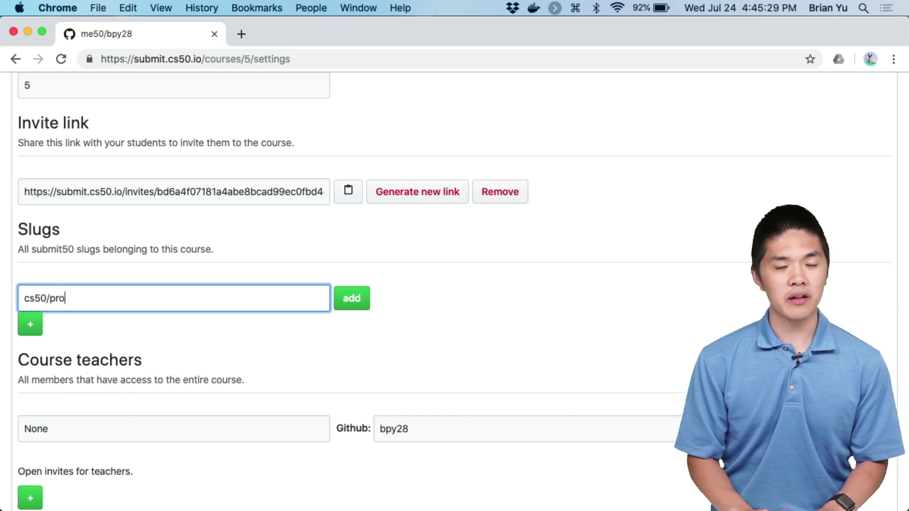
{"action": "type", "text": "blems/2019"}
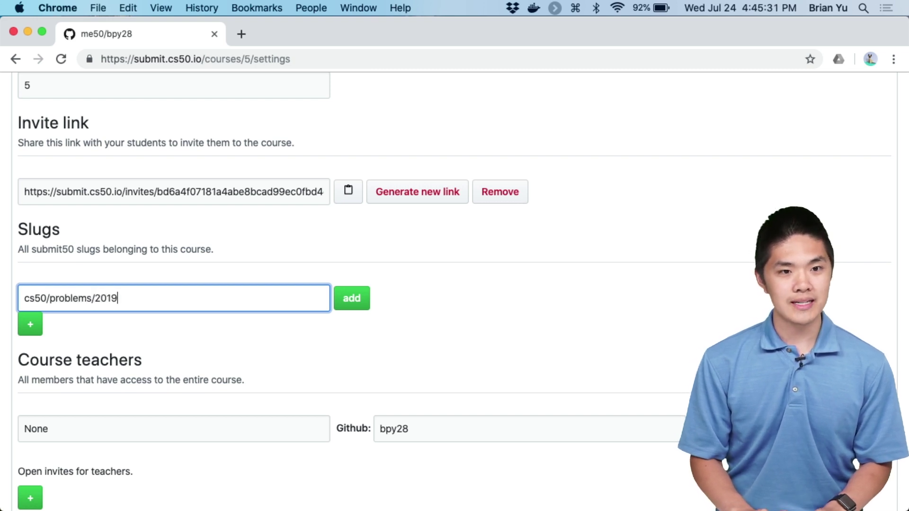
{"action": "type", "text": "/ap/hello"}
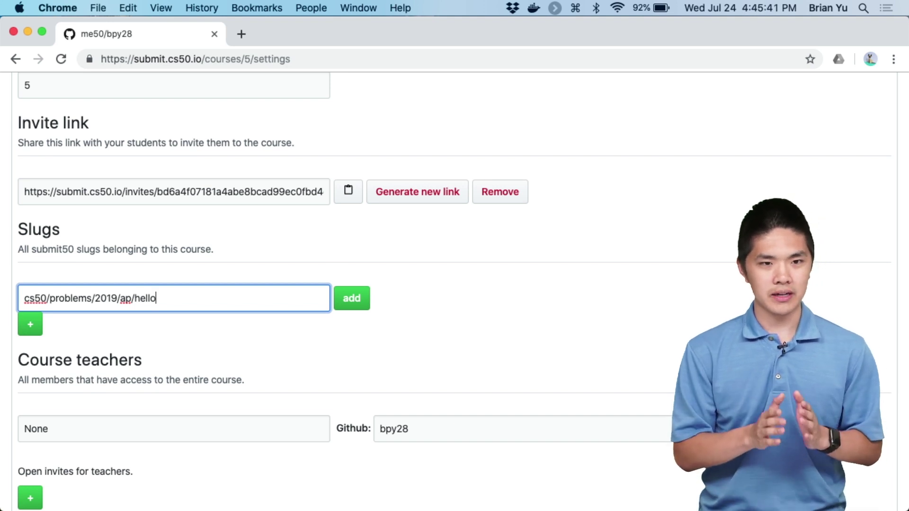
{"action": "key", "text": "BackSpace"}
{"action": "key", "text": "BackSpace"}
{"action": "key", "text": "BackSpace"}
{"action": "key", "text": "BackSpace"}
{"action": "key", "text": "BackSpace"}
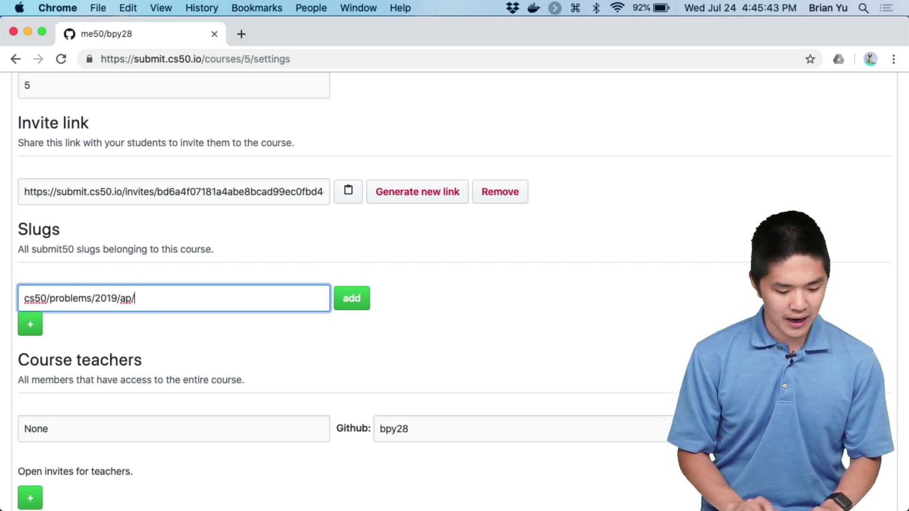
{"action": "left_click", "coordinate": [406, 297]}
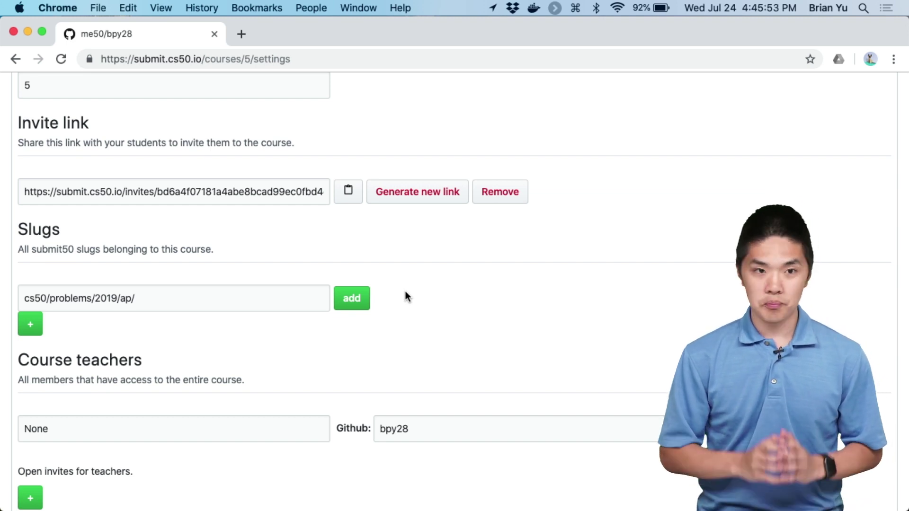
{"action": "left_click", "coordinate": [31, 325]}
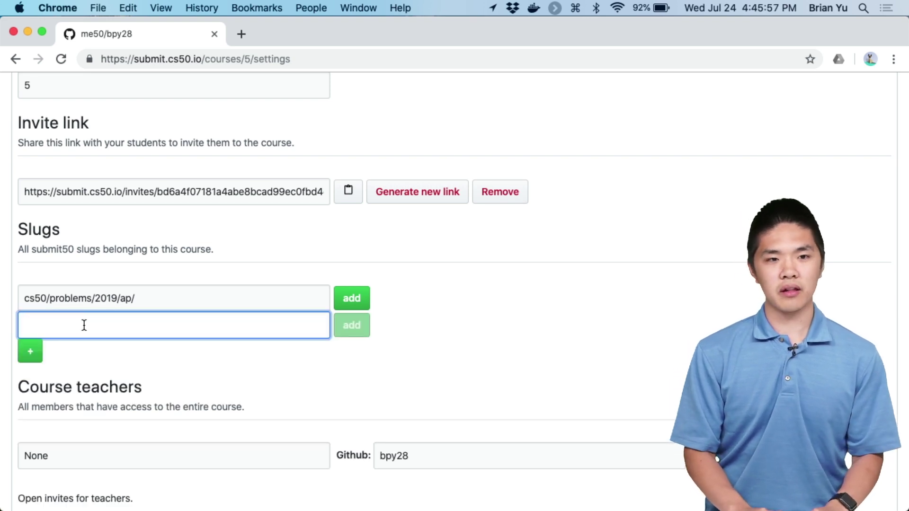
{"action": "type", "text": "brianyu28/problems/2019/ap/"}
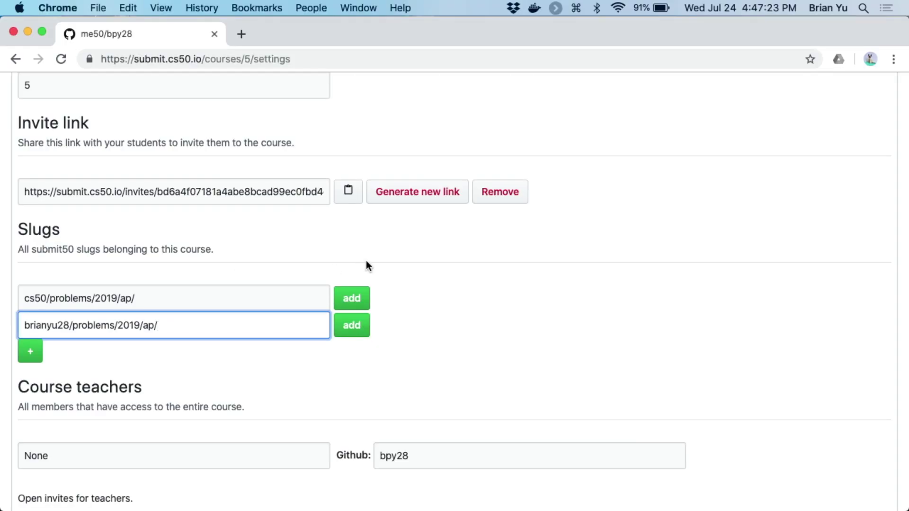
{"action": "left_click", "coordinate": [478, 279]}
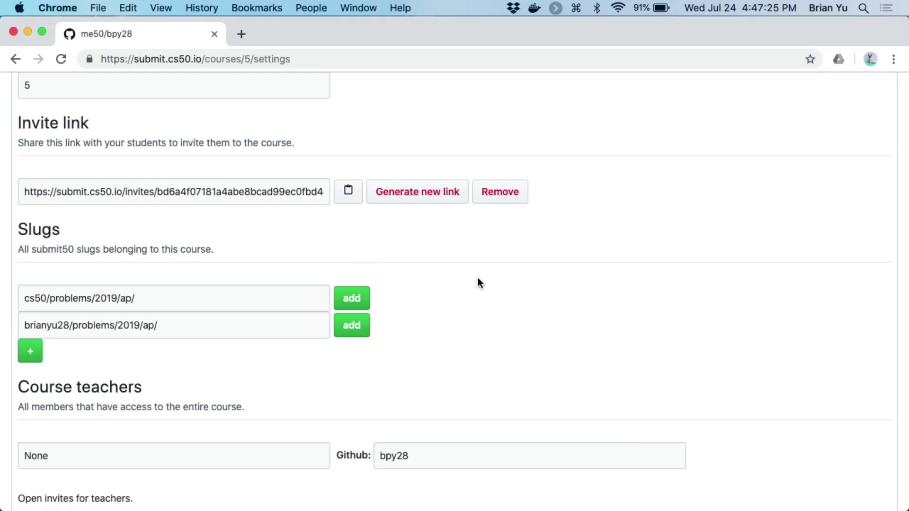
{"action": "scroll", "coordinate": [478, 279], "scroll_direction": "down", "scroll_amount": 1}
{"action": "scroll", "coordinate": [367, 374], "scroll_direction": "down", "scroll_amount": 1}
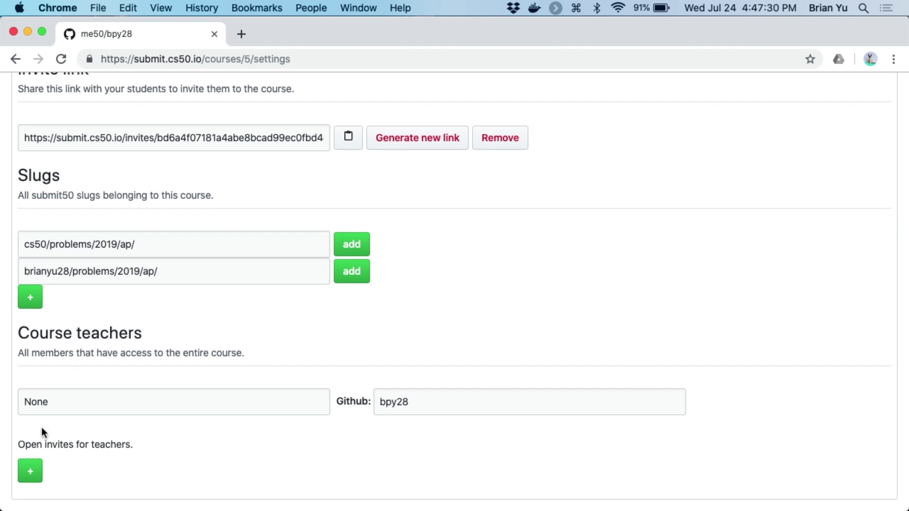
- Add a new open invite for teachers and select its invite URL
{"action": "left_click", "coordinate": [31, 476]}
{"action": "scroll", "coordinate": [85, 442], "scroll_direction": "down", "scroll_amount": 1}
{"action": "left_click", "coordinate": [116, 448]}
{"action": "triple_click", "coordinate": [116, 448]}
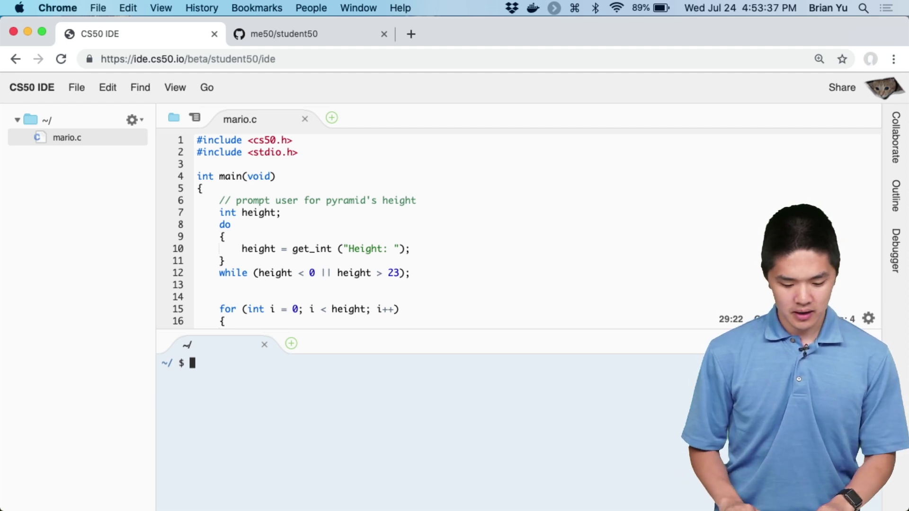
- Run submit50 cs50/problems/2019/ap/mario/less, sign in with the student's GitHub username and password, and confirm
{"action": "type", "text": "submit50 cs50/problems/2019/ap/mario/less"}
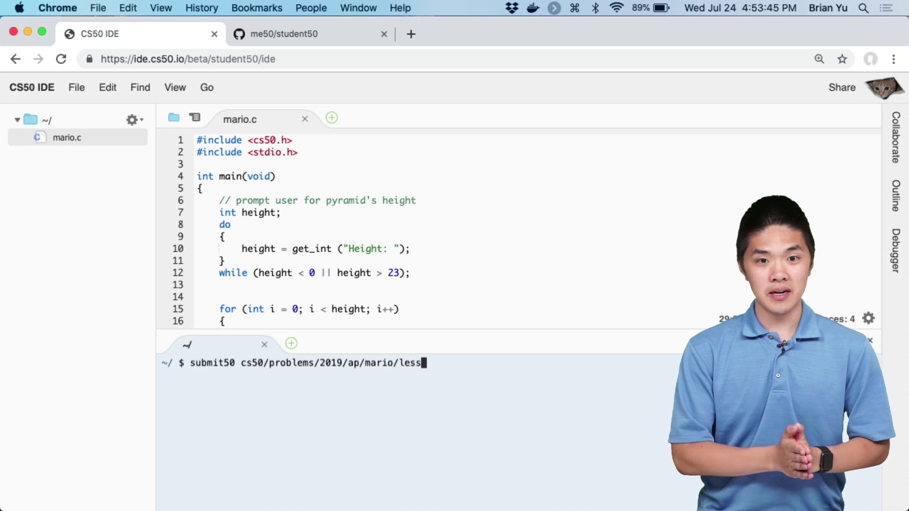
{"action": "key", "text": "Return"}
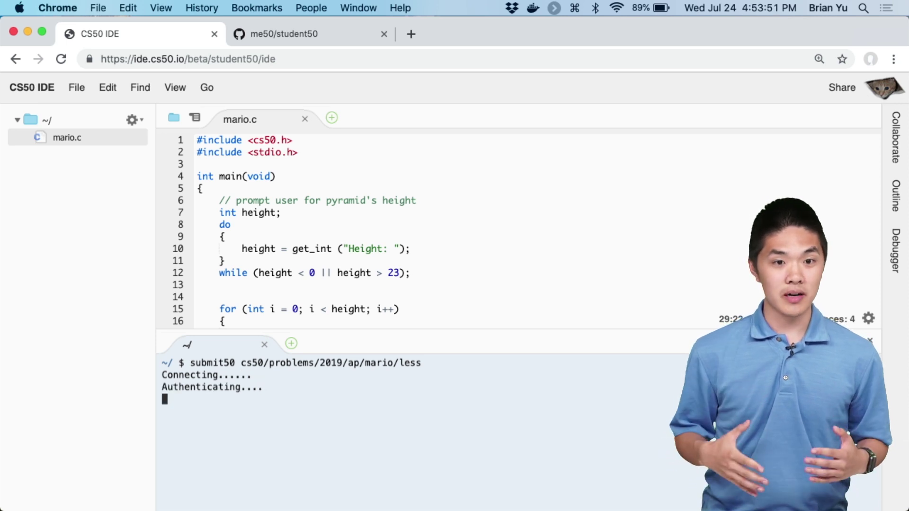
{"action": "type", "text": "student50"}
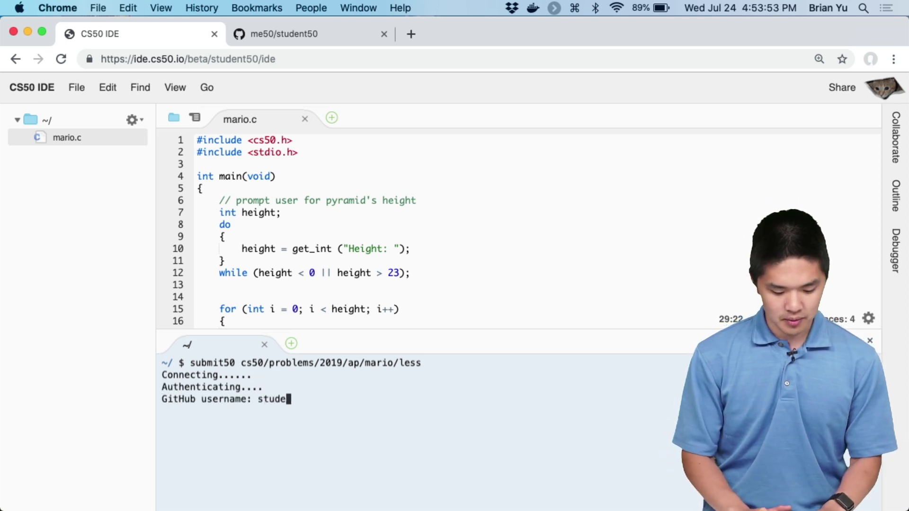
{"action": "key", "text": "Return"}
{"action": "type", "text": "***********"}
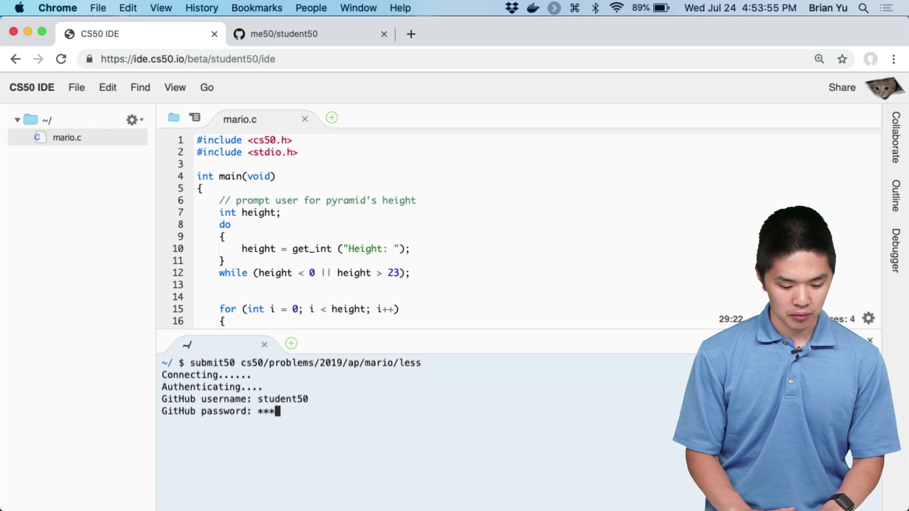
{"action": "key", "text": "Return"}
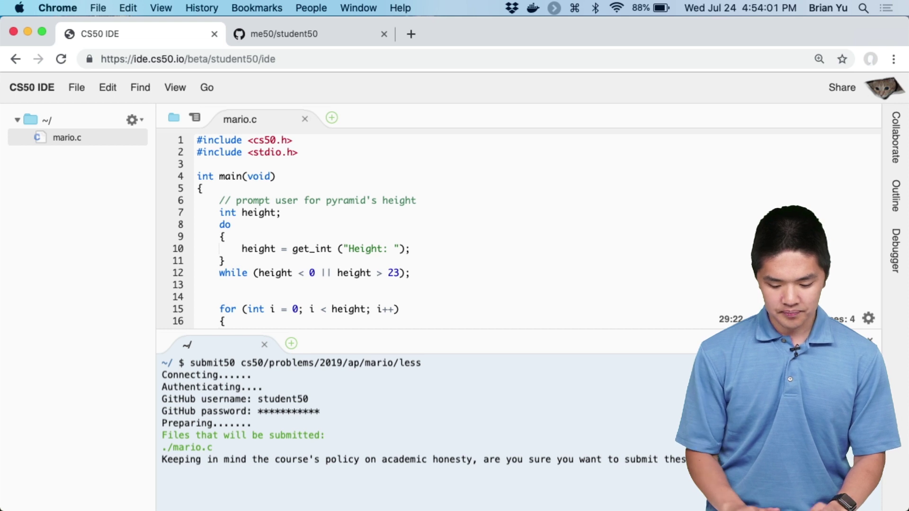
{"action": "key", "text": "Return"}
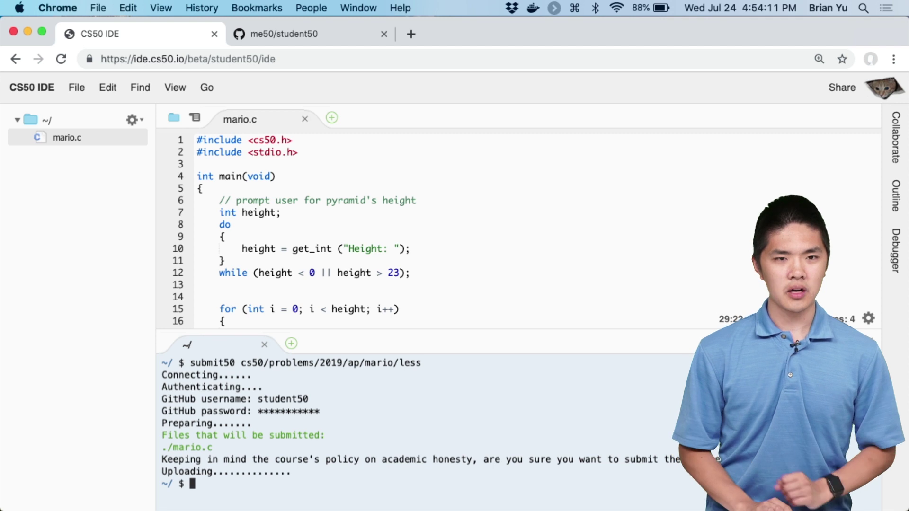
{"action": "key", "text": "ctrl+Left"}
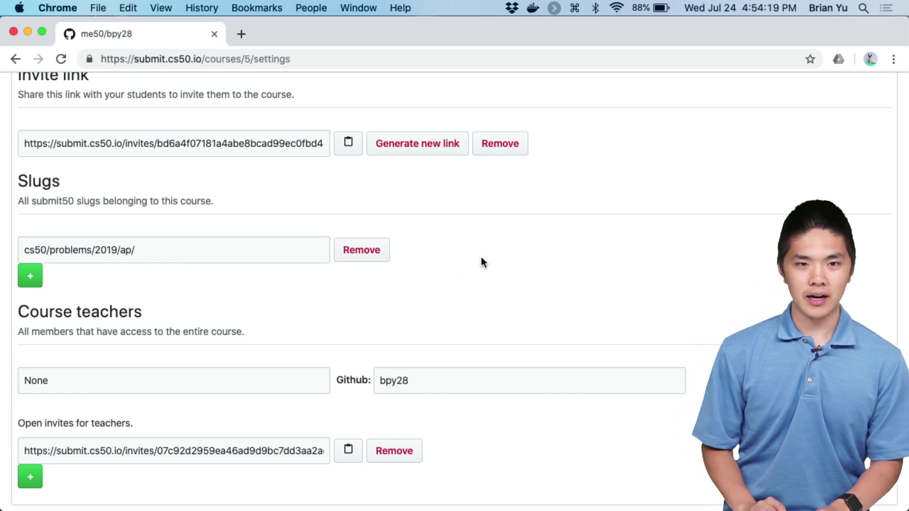
- Open Course Submissions to list the three mario/less submissions with check50 and style50 results
{"action": "scroll", "coordinate": [534, 249], "scroll_direction": "up", "scroll_amount": 5}
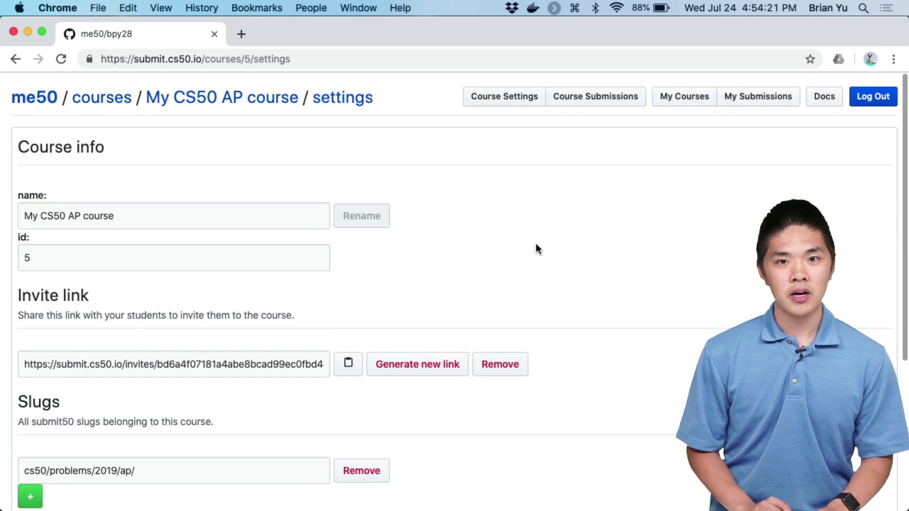
{"action": "left_click", "coordinate": [605, 105]}
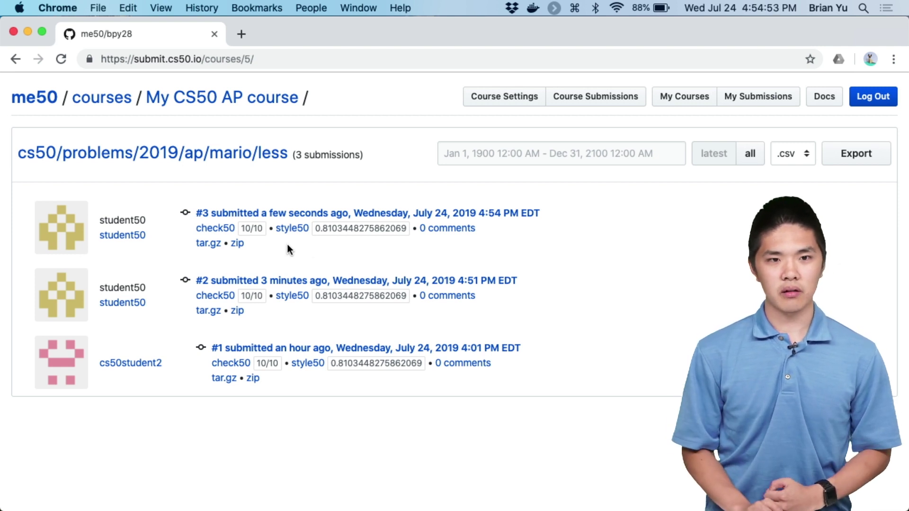
{"action": "left_click", "coordinate": [207, 232]}
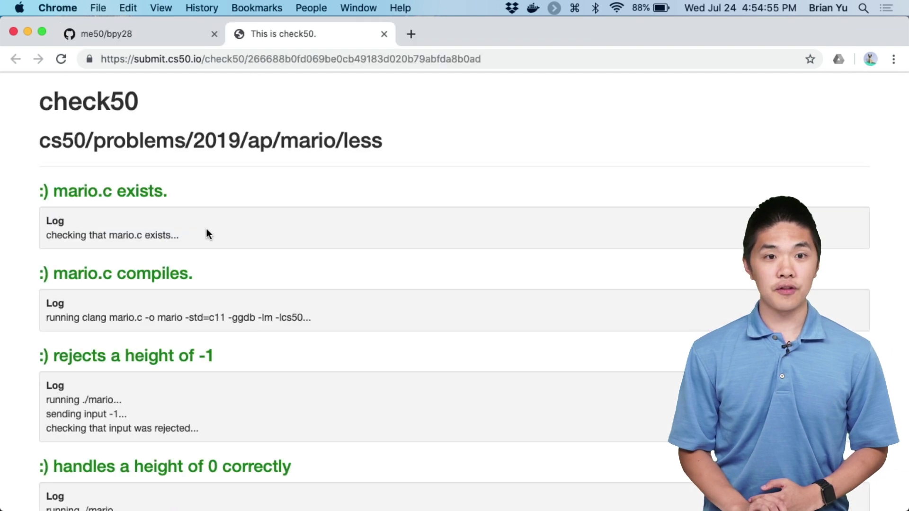
{"action": "scroll", "coordinate": [207, 234], "scroll_direction": "down", "scroll_amount": 10}
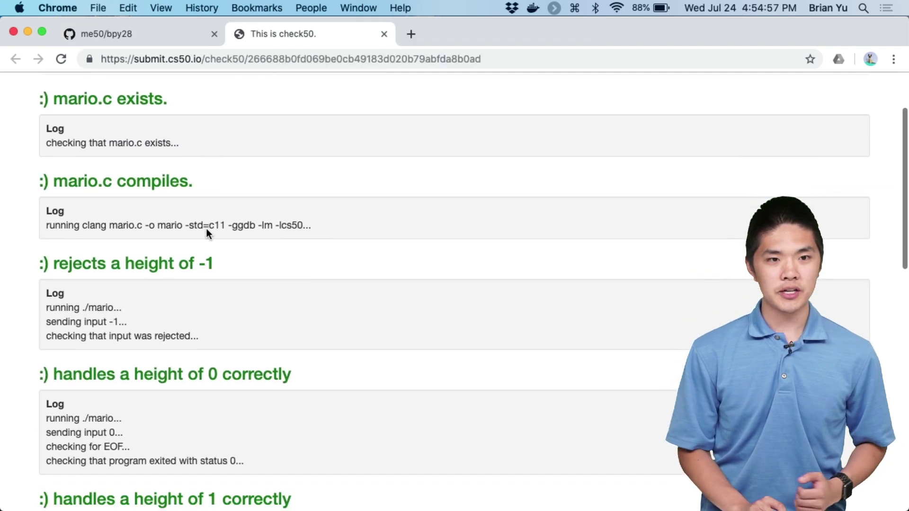
{"action": "scroll", "coordinate": [207, 229], "scroll_direction": "down", "scroll_amount": 7}
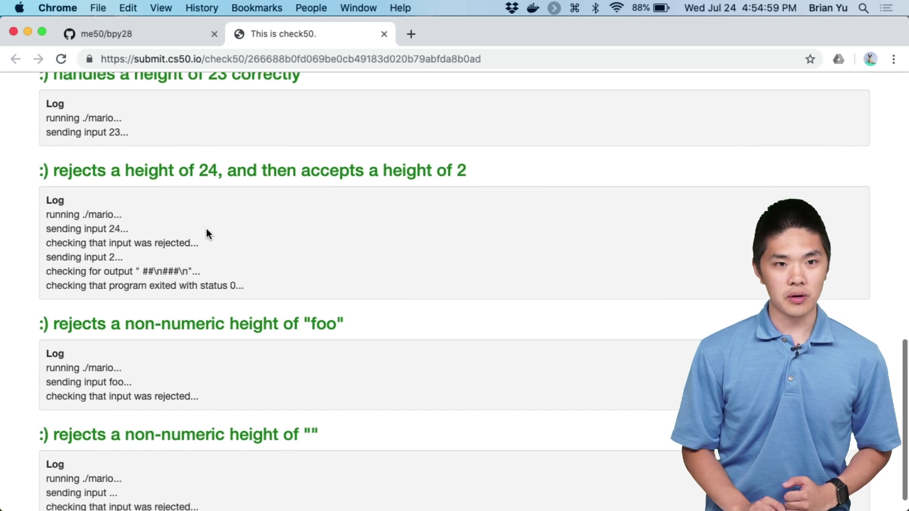
{"action": "scroll", "coordinate": [205, 234], "scroll_direction": "up", "scroll_amount": 15}
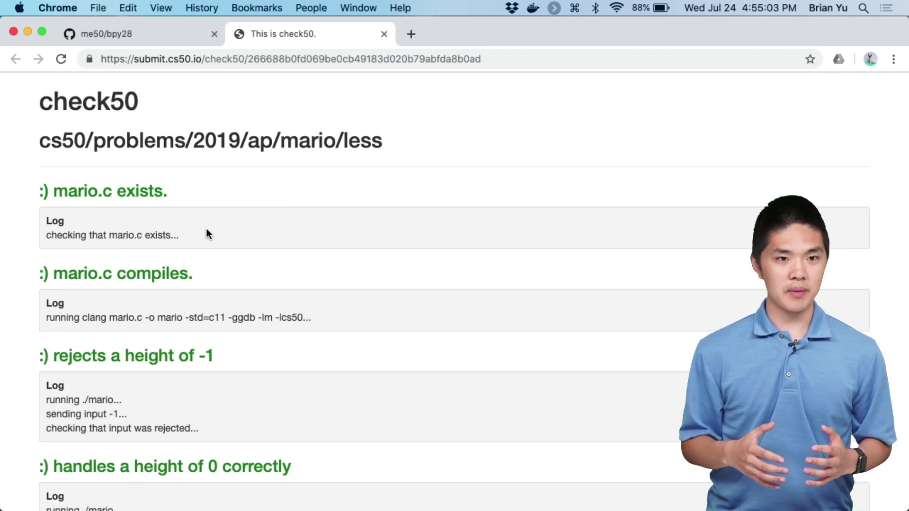
{"action": "scroll", "coordinate": [207, 234], "scroll_direction": "down", "scroll_amount": 10}
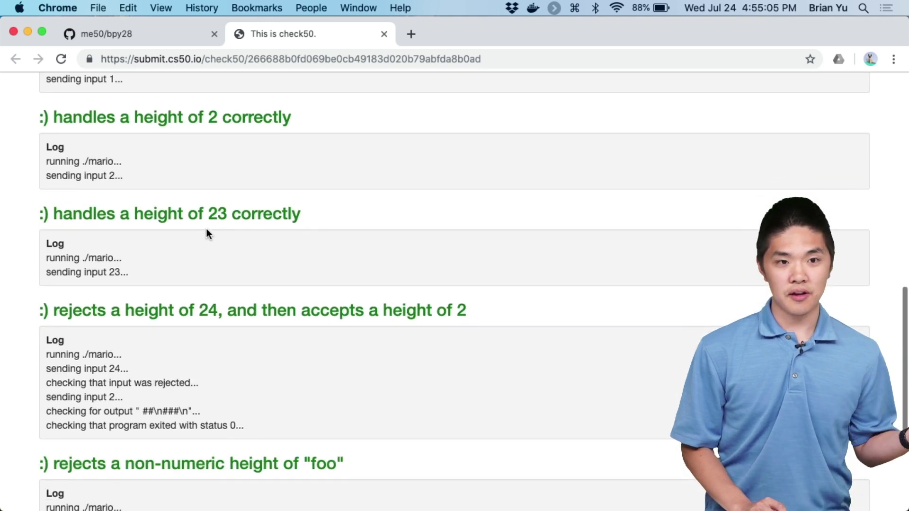
{"action": "scroll", "coordinate": [207, 234], "scroll_direction": "up", "scroll_amount": 10}
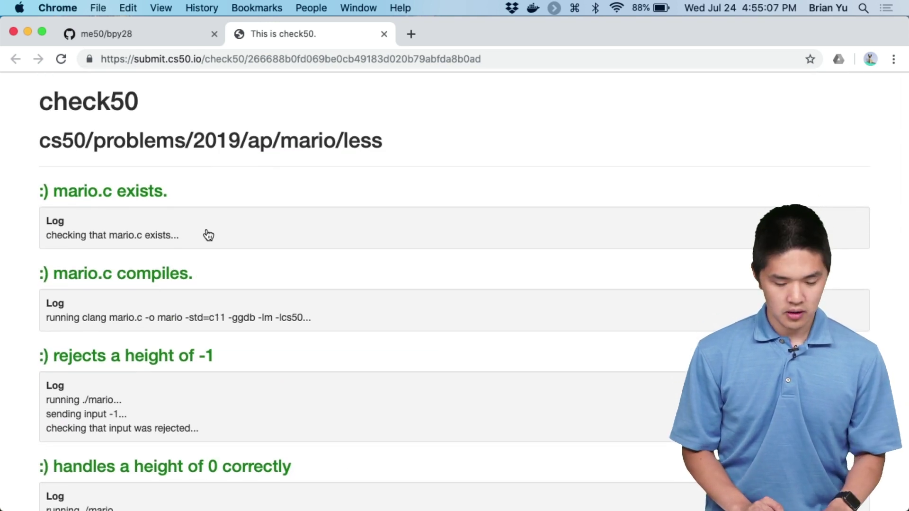
{"action": "key", "text": "super+w"}
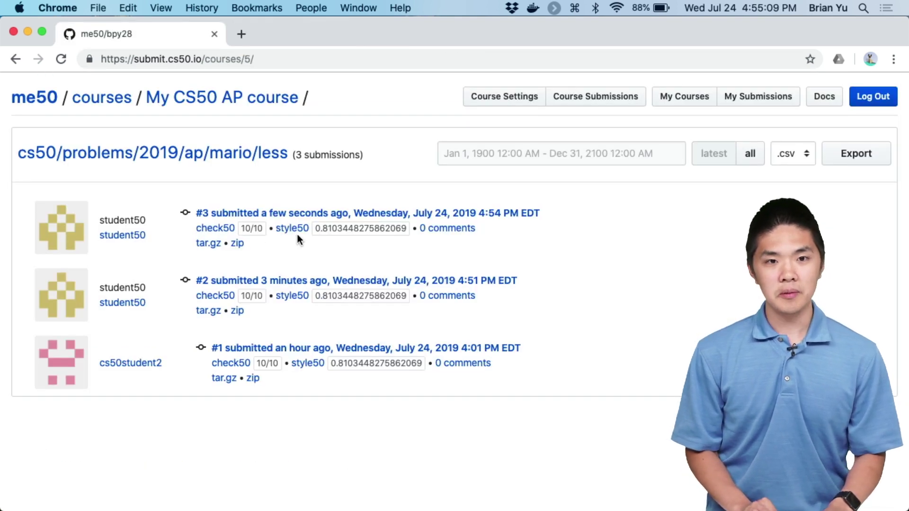
{"action": "left_click", "coordinate": [293, 231]}
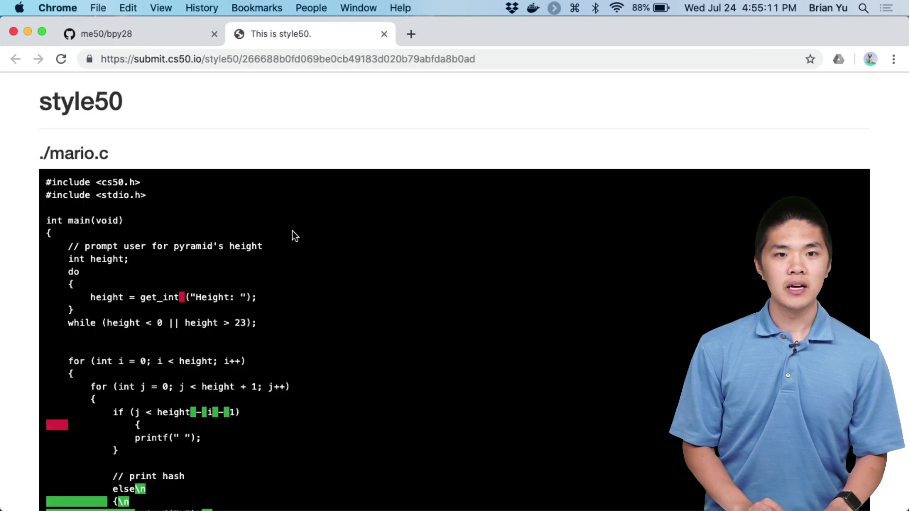
{"action": "scroll", "coordinate": [293, 232], "scroll_direction": "down", "scroll_amount": 5}
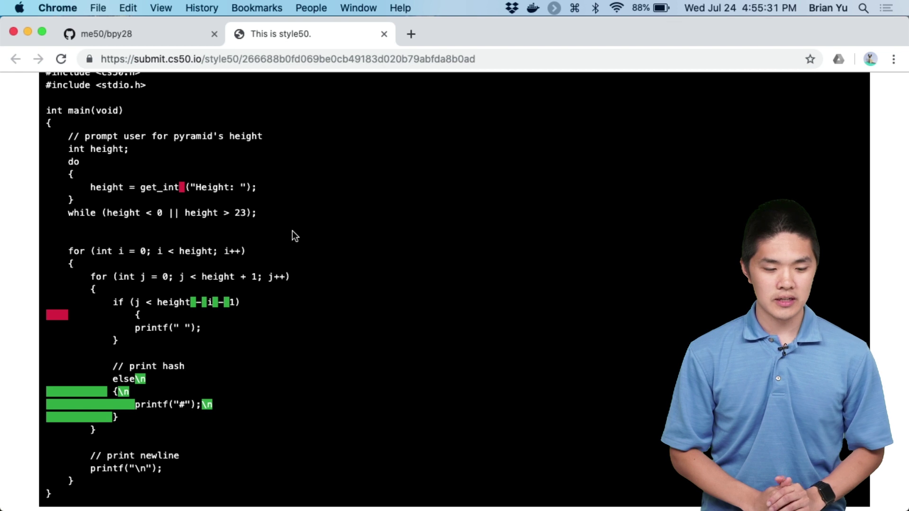
{"action": "key", "text": "super+w"}
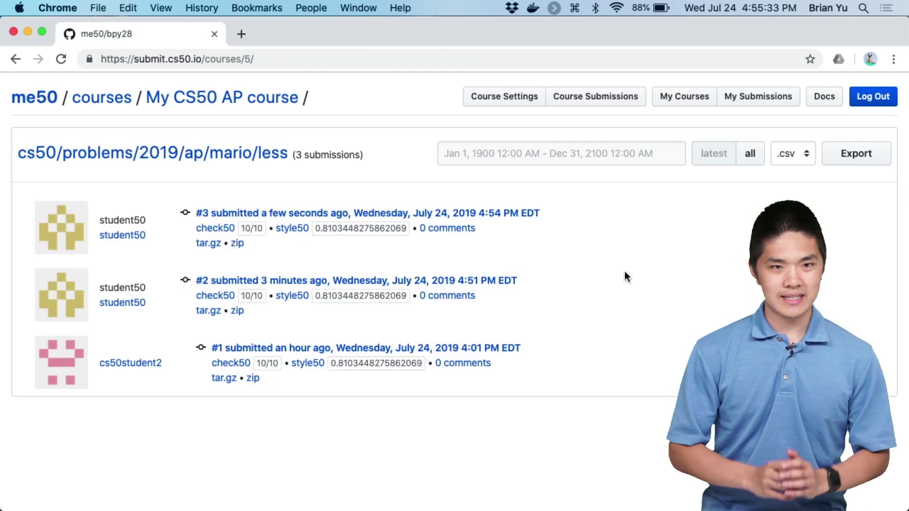